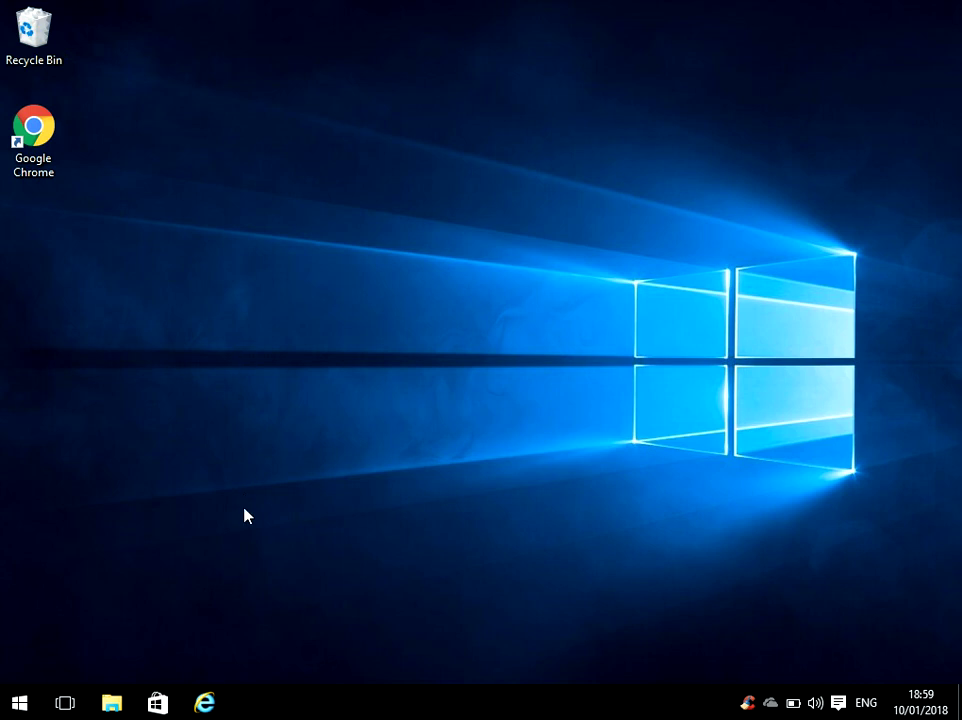
Switch to Internet Explorer, examine the ads and local shops in the sunglasses search results, and minimize the browser.
{"action": "left_click", "coordinate": [205, 704]}
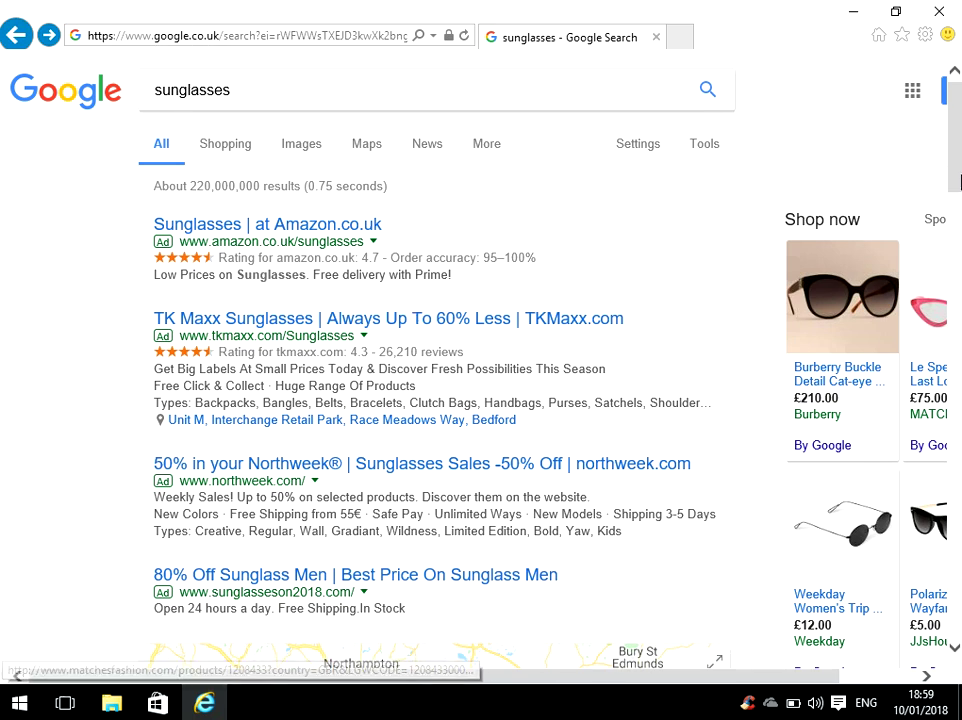
{"action": "scroll", "coordinate": [956, 230], "scroll_direction": "down", "scroll_amount": 3}
{"action": "scroll", "coordinate": [957, 200], "scroll_direction": "down", "scroll_amount": 3}
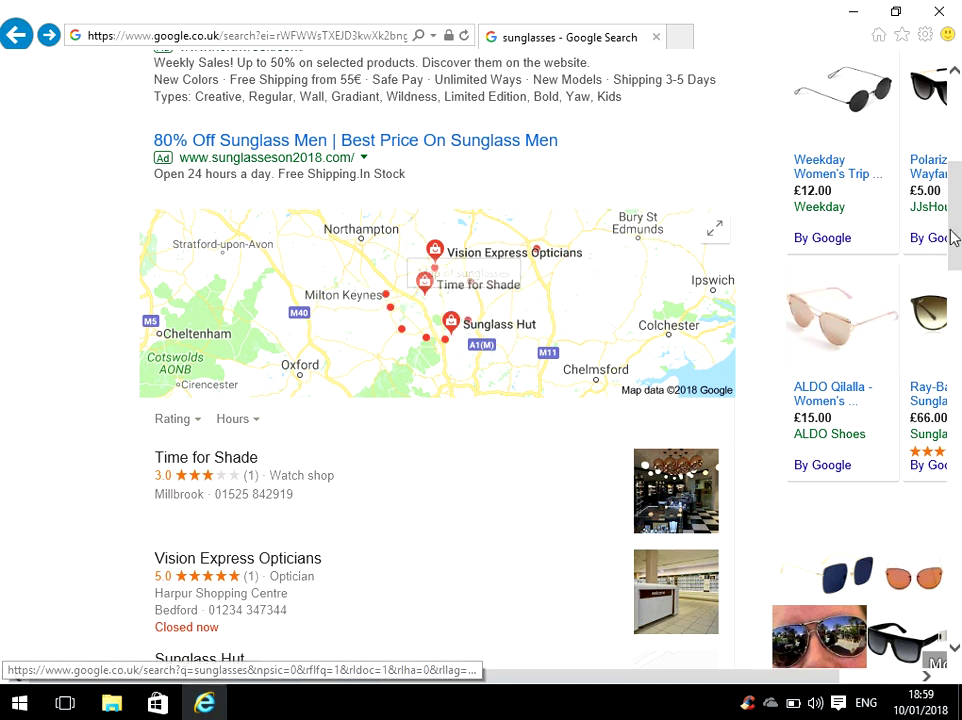
{"action": "scroll", "coordinate": [955, 207], "scroll_direction": "down", "scroll_amount": 2}
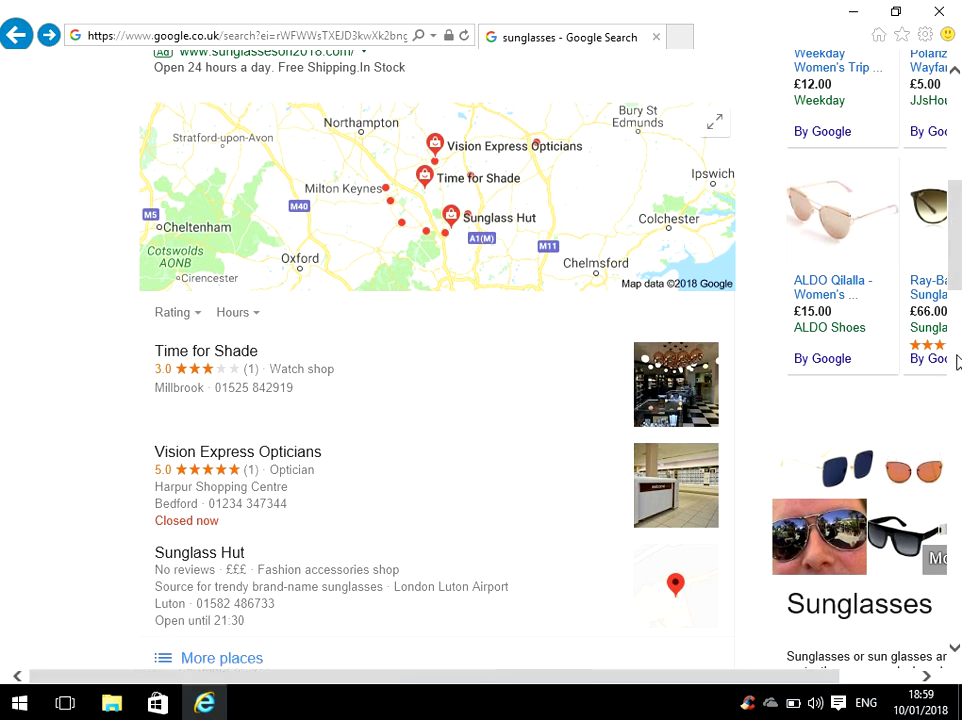
{"action": "scroll", "coordinate": [957, 255], "scroll_direction": "down", "scroll_amount": 4}
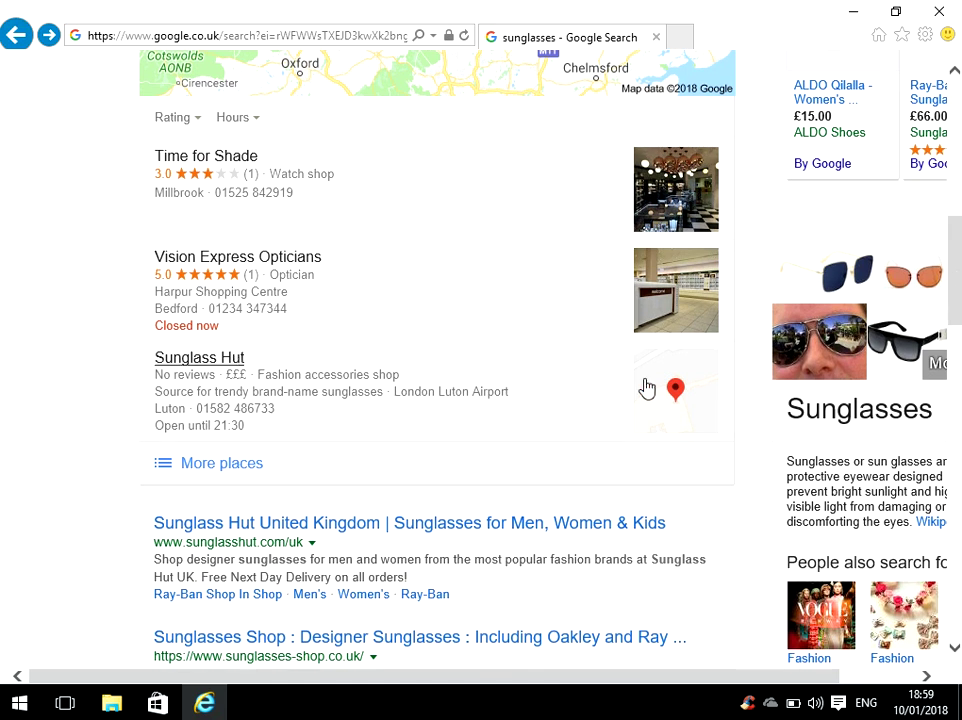
{"action": "left_click", "coordinate": [854, 13]}
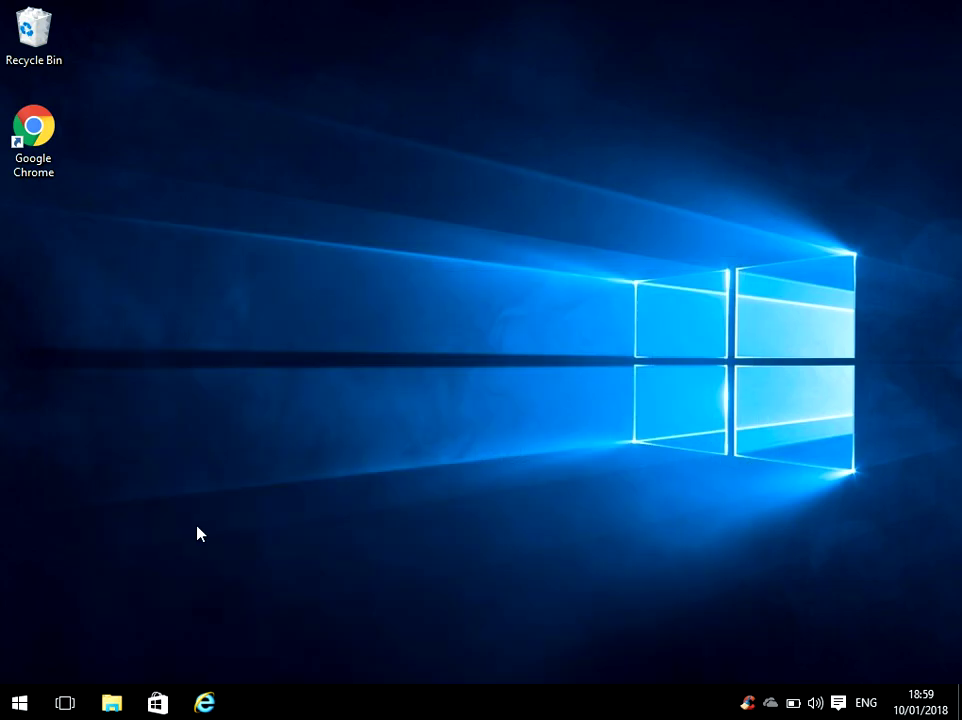
In the Windows Privacy settings, turn off the advertising ID, the SmartScreen Filter for Store apps, and sending writing info to Microsoft.
{"action": "left_click", "coordinate": [20, 706]}
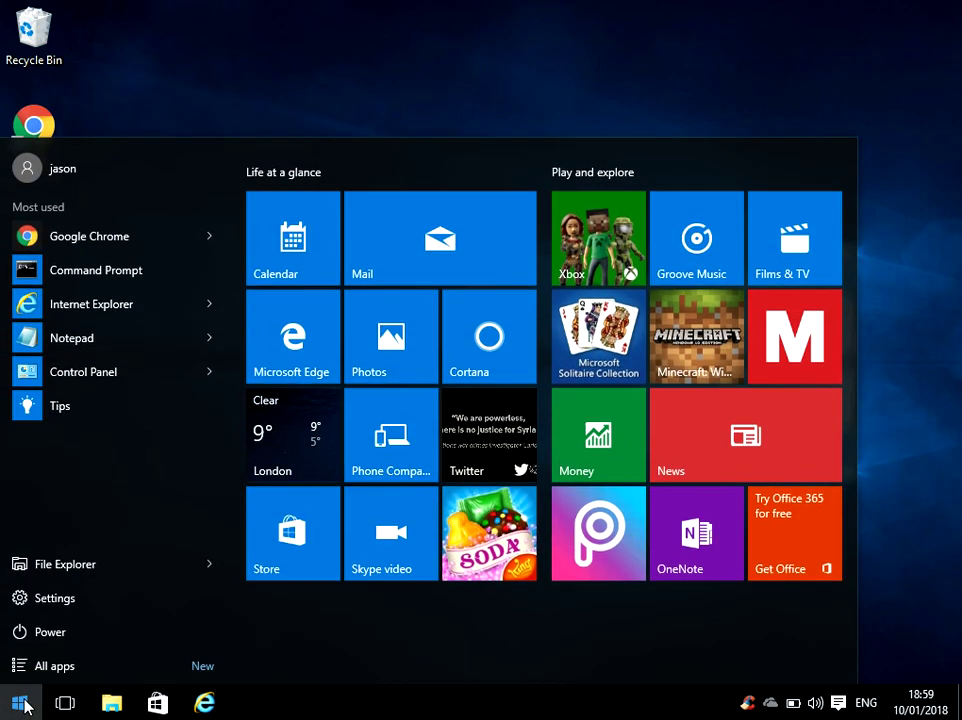
{"action": "left_click", "coordinate": [55, 597]}
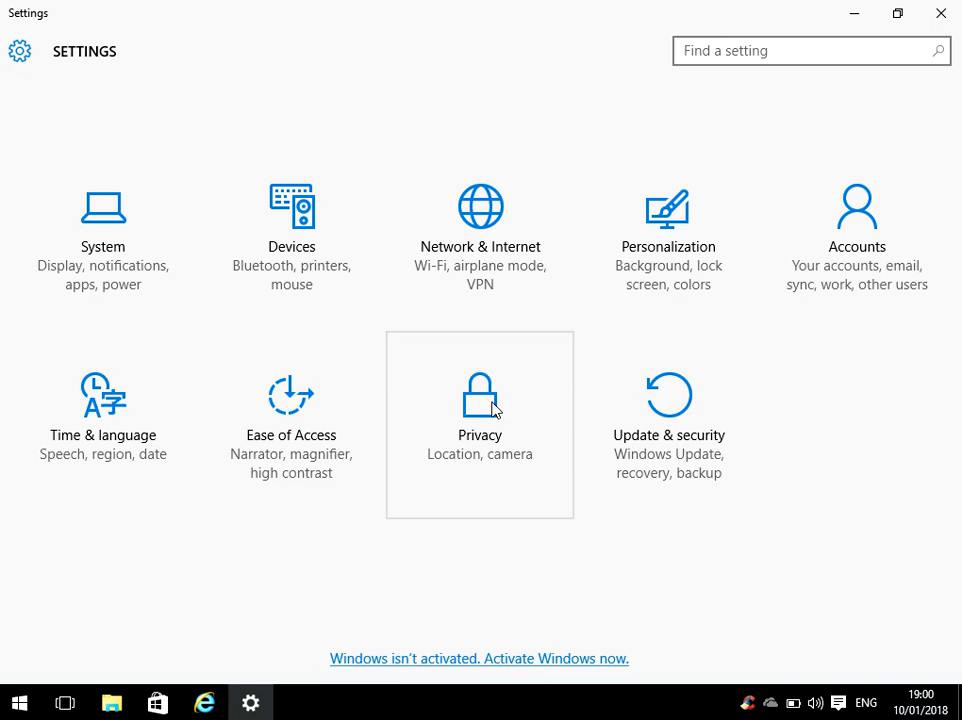
{"action": "left_click", "coordinate": [493, 410]}
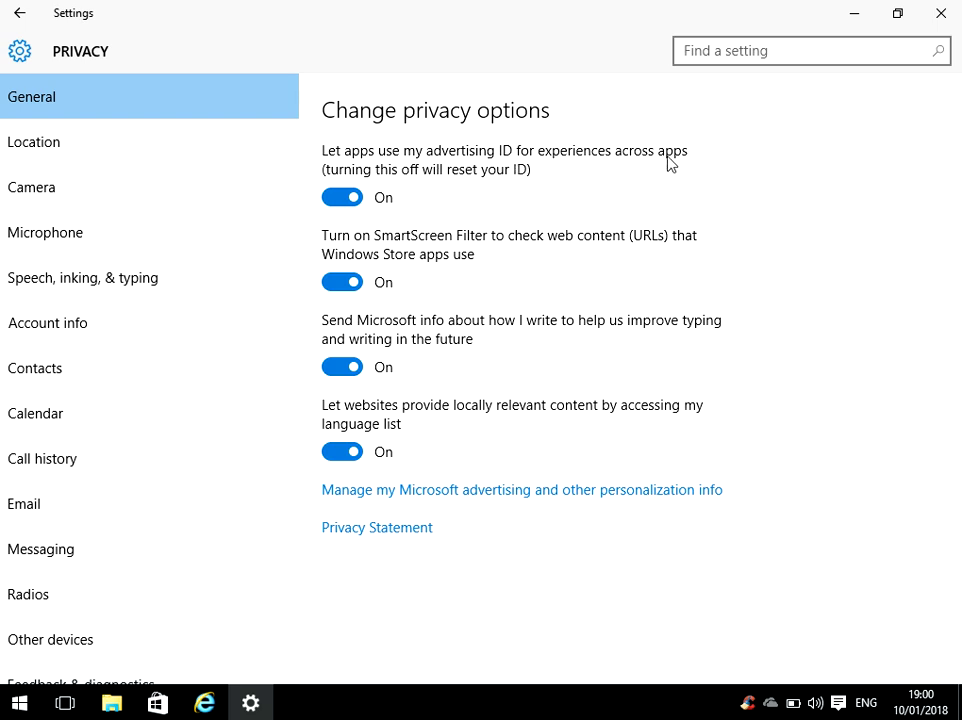
{"action": "left_click", "coordinate": [350, 205]}
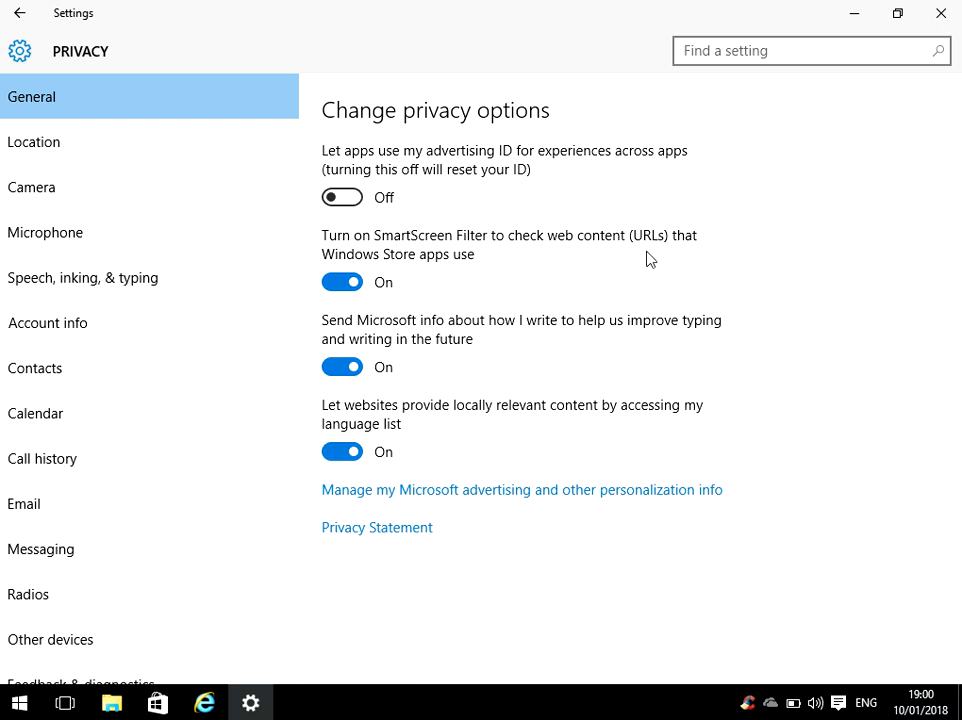
{"action": "left_click", "coordinate": [350, 283]}
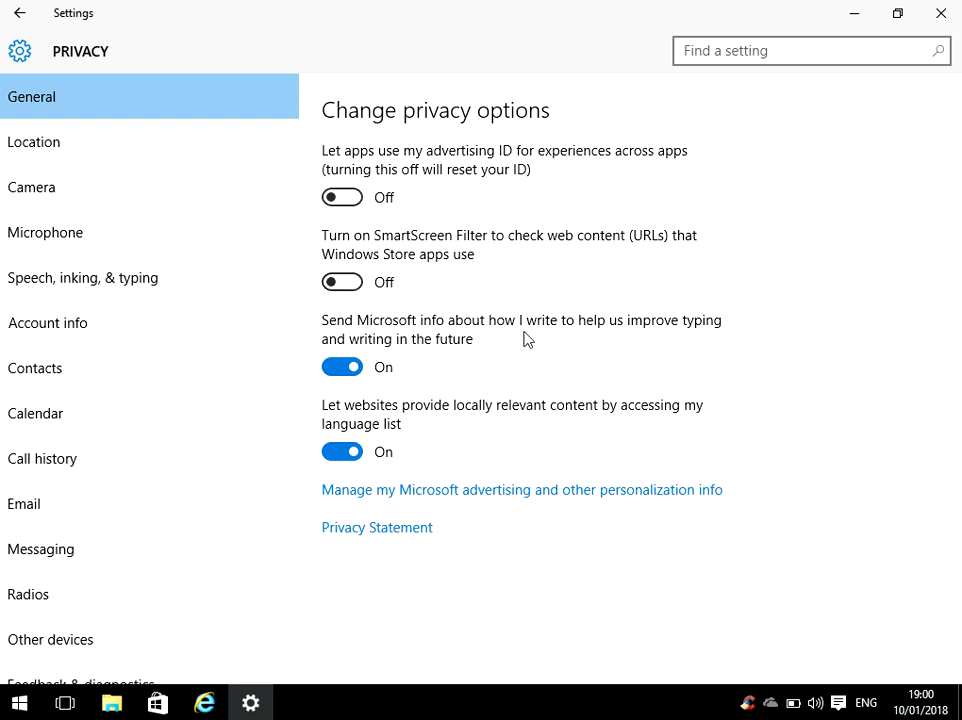
{"action": "left_click", "coordinate": [343, 369]}
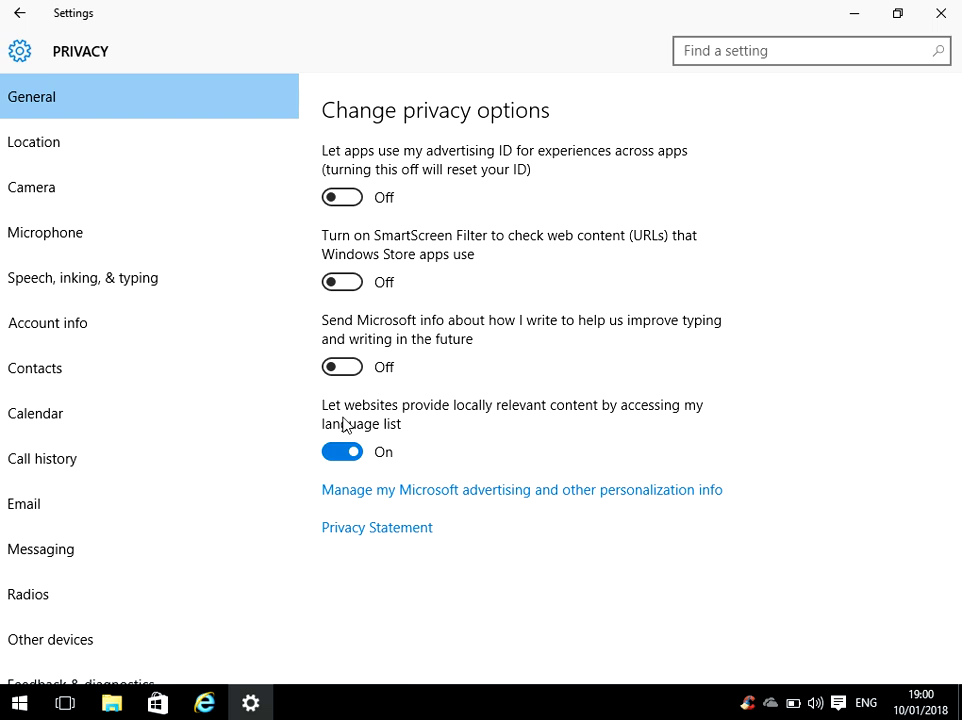
Switch to Internet Explorer to look again at the localized sunglasses results, and return to the privacy options.
{"action": "mouse_move", "coordinate": [204, 707]}
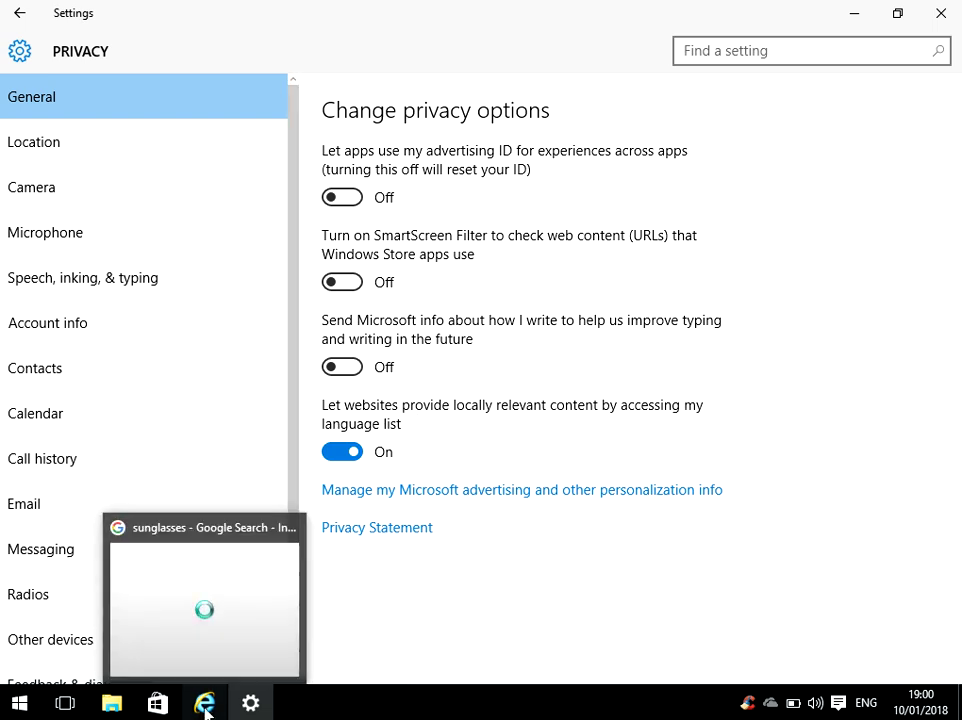
{"action": "left_click", "coordinate": [212, 703]}
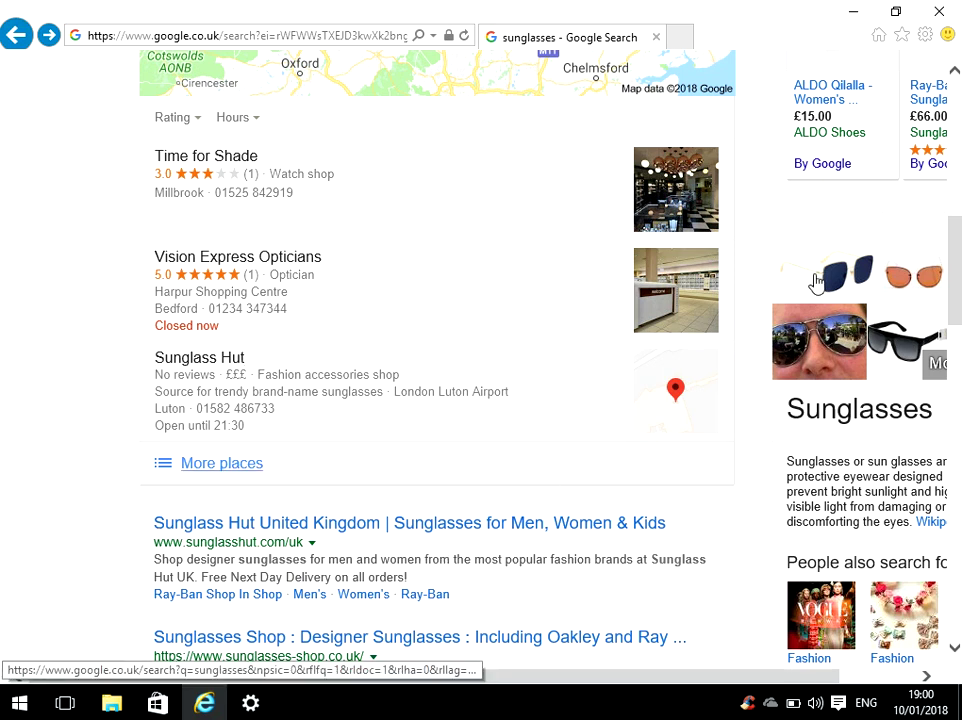
{"action": "left_click", "coordinate": [853, 12]}
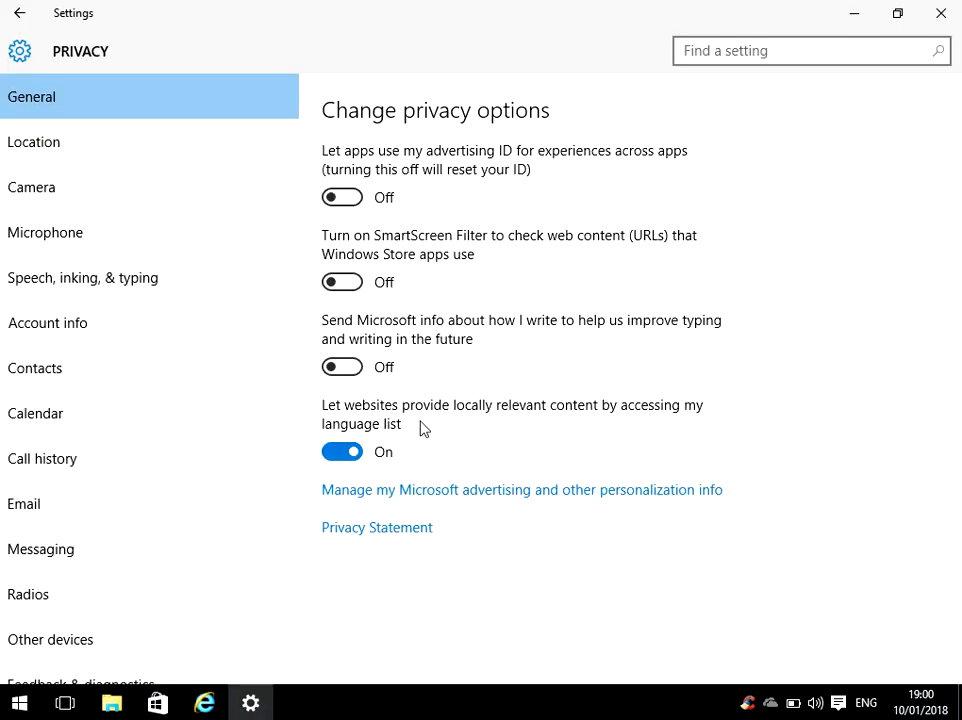
Turn off website access to the language list and turn off location services for this account.
{"action": "left_click", "coordinate": [340, 455]}
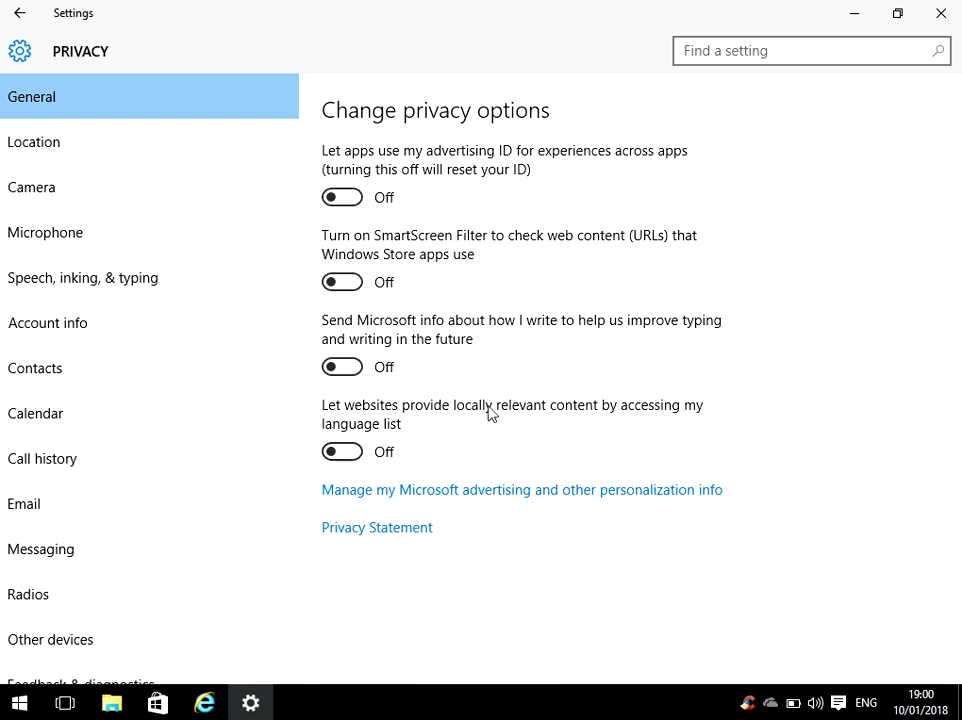
{"action": "left_click", "coordinate": [67, 142]}
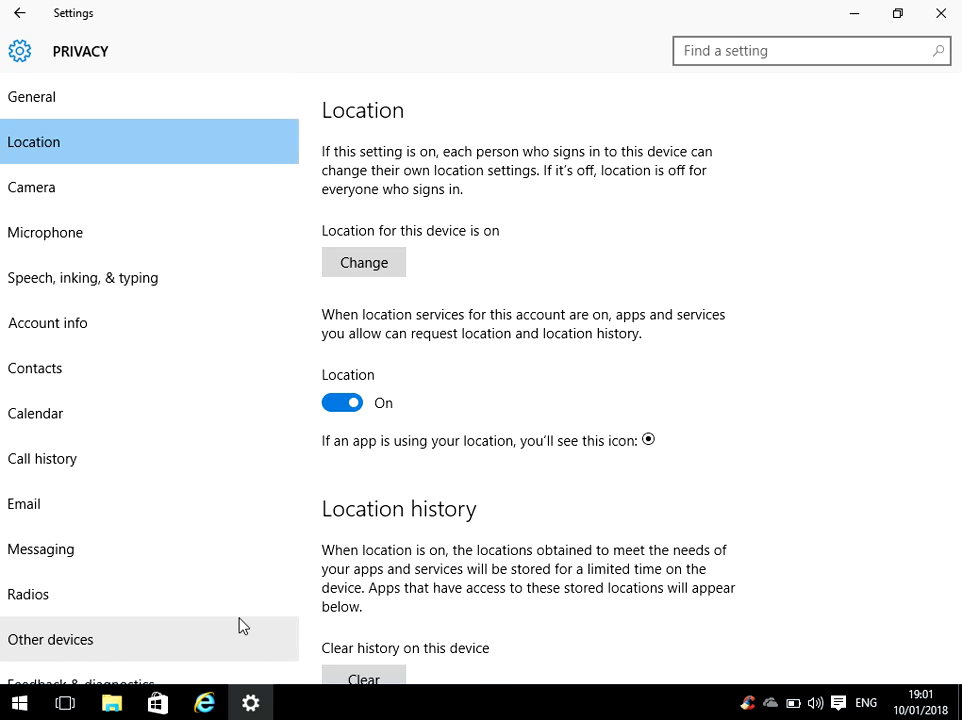
{"action": "left_click", "coordinate": [344, 408]}
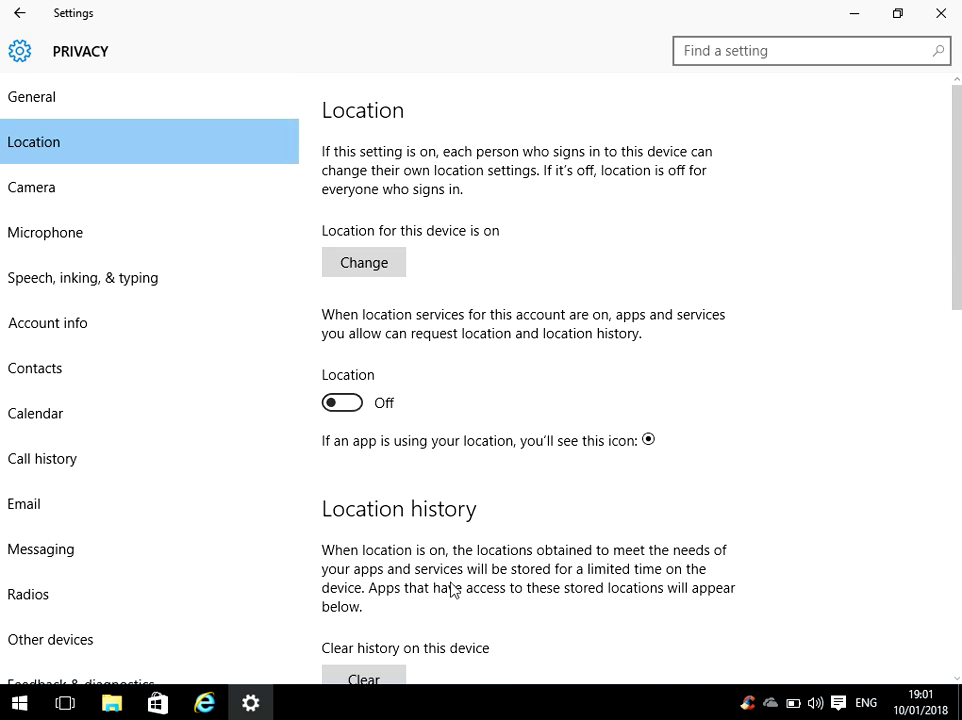
Turn off camera access for Microsoft Edge, Messaging + Skype, Maps and App connector in the Camera privacy settings.
{"action": "left_click", "coordinate": [153, 192]}
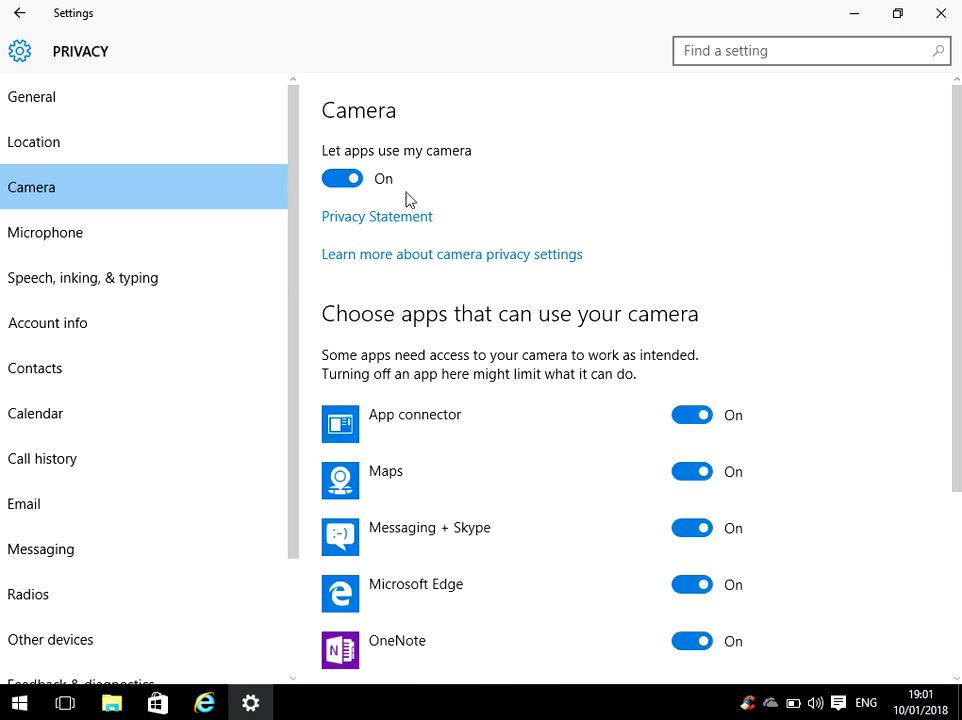
{"action": "left_click_drag", "start_coordinate": [958, 271], "coordinate": [960, 467]}
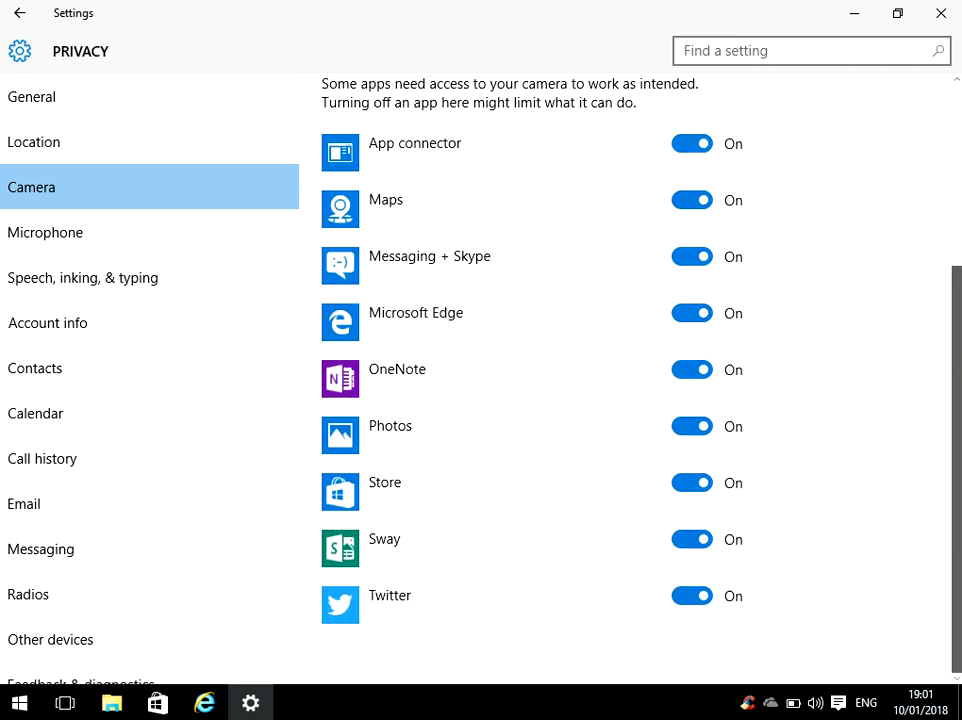
{"action": "left_click", "coordinate": [688, 314]}
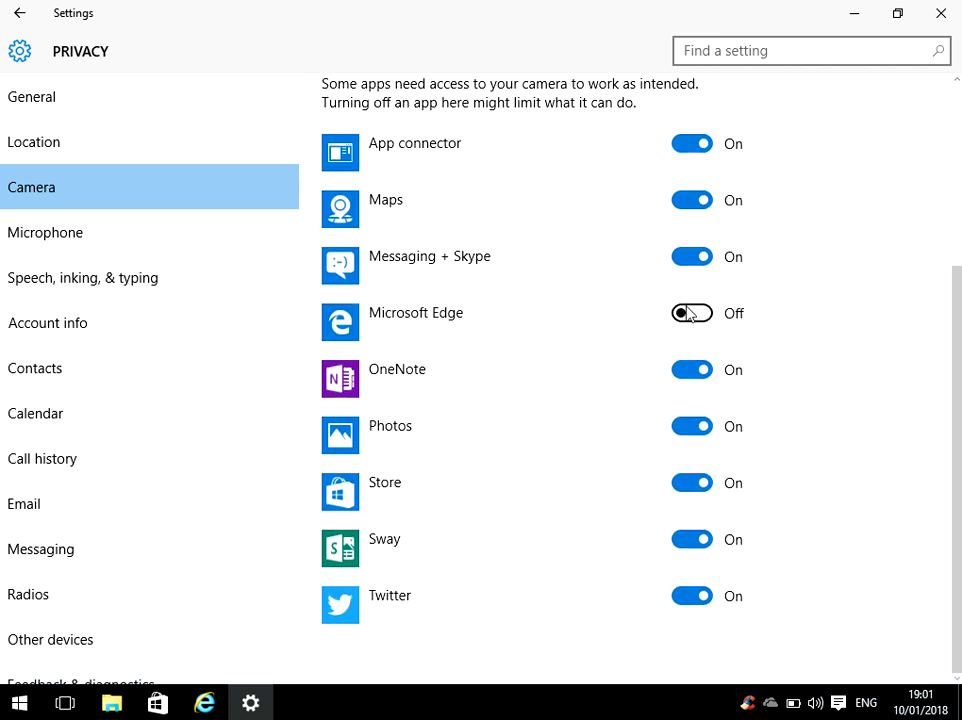
{"action": "left_click", "coordinate": [699, 263]}
{"action": "left_click", "coordinate": [697, 203]}
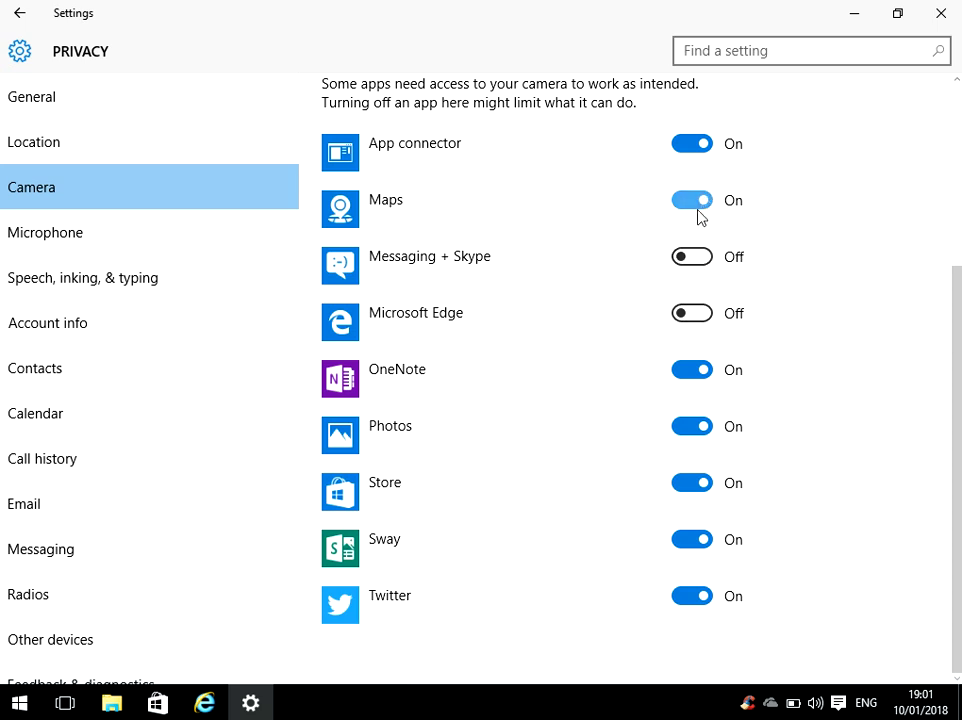
{"action": "left_click", "coordinate": [698, 148]}
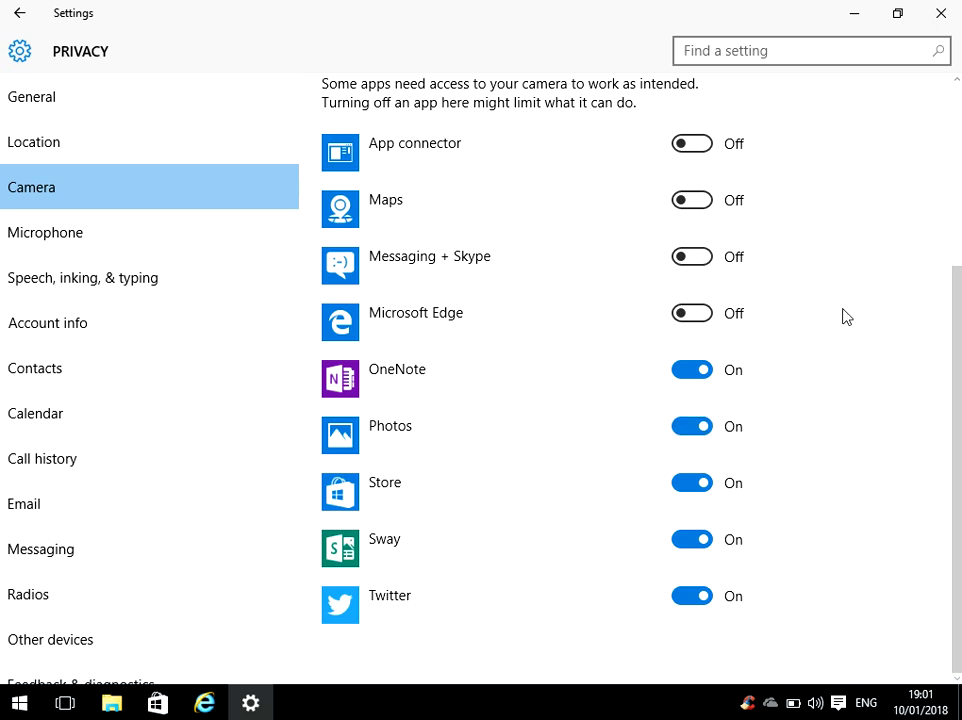
Turn off camera use for all apps and check the list of individual app permissions.
{"action": "scroll", "coordinate": [938, 129], "scroll_direction": "up", "scroll_amount": 3}
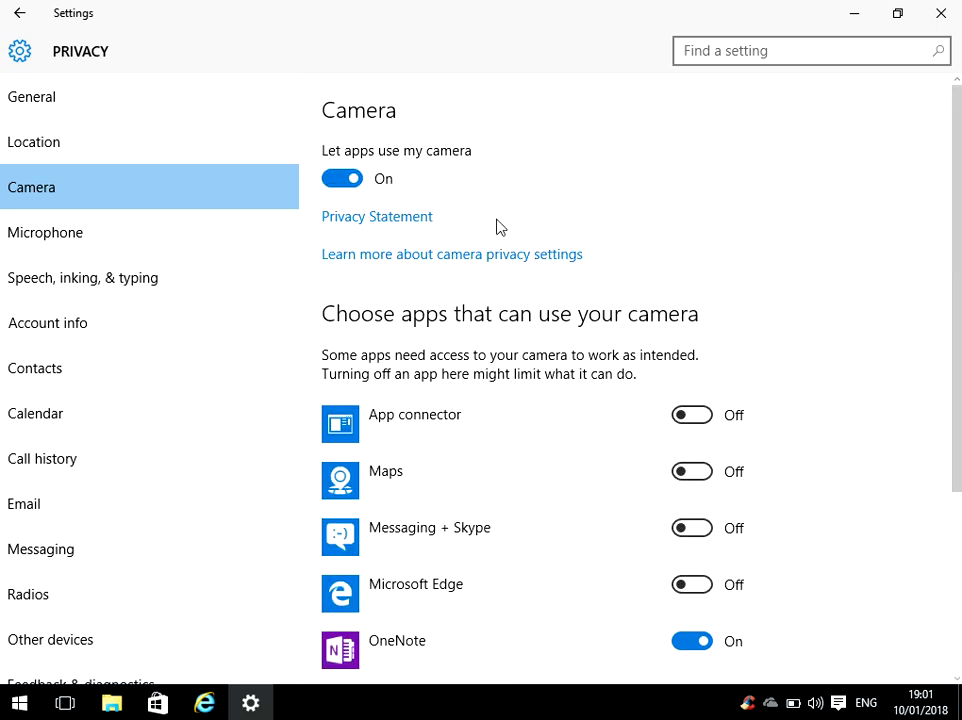
{"action": "left_click", "coordinate": [350, 186]}
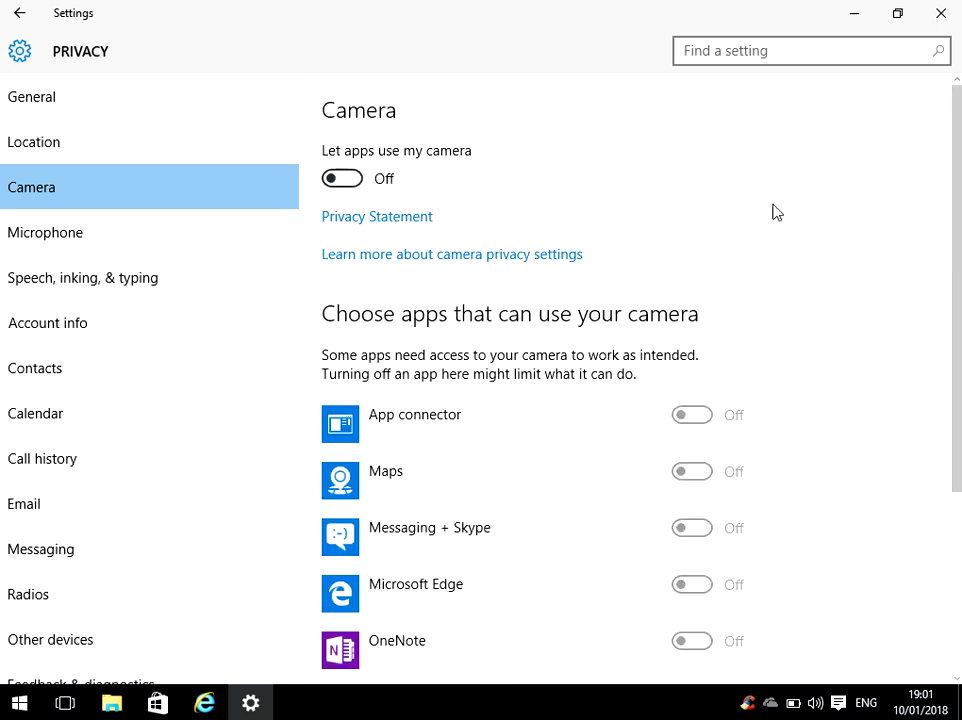
{"action": "left_click_drag", "start_coordinate": [958, 200], "coordinate": [960, 413]}
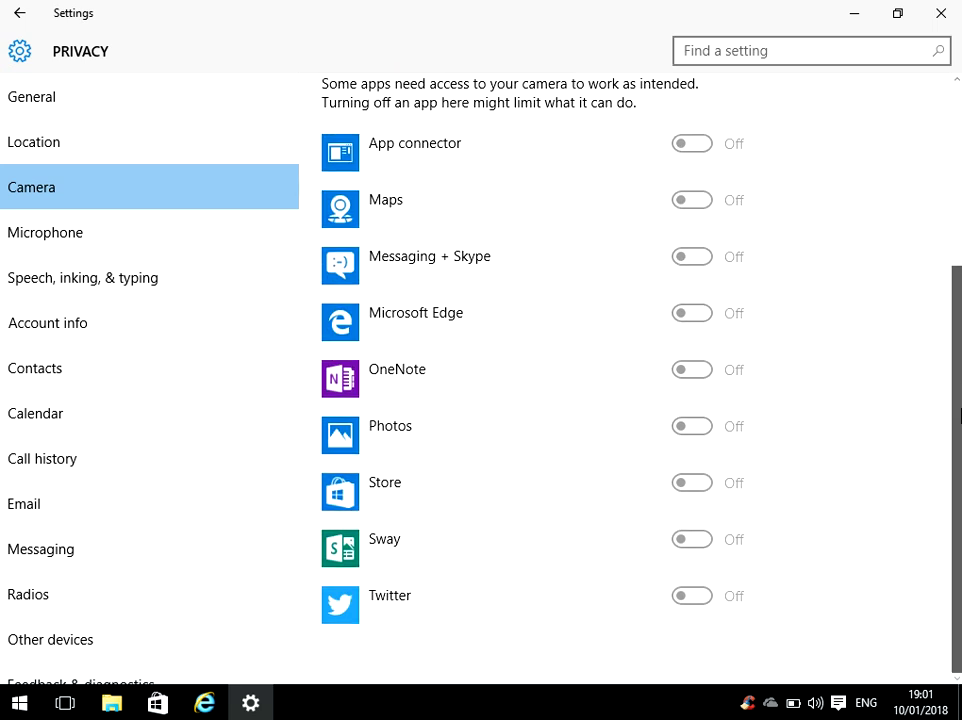
Turn off microphone access for Messaging + Skype, Microsoft Edge, Photos, Store and Sway in the Microphone privacy settings.
{"action": "left_click", "coordinate": [100, 234]}
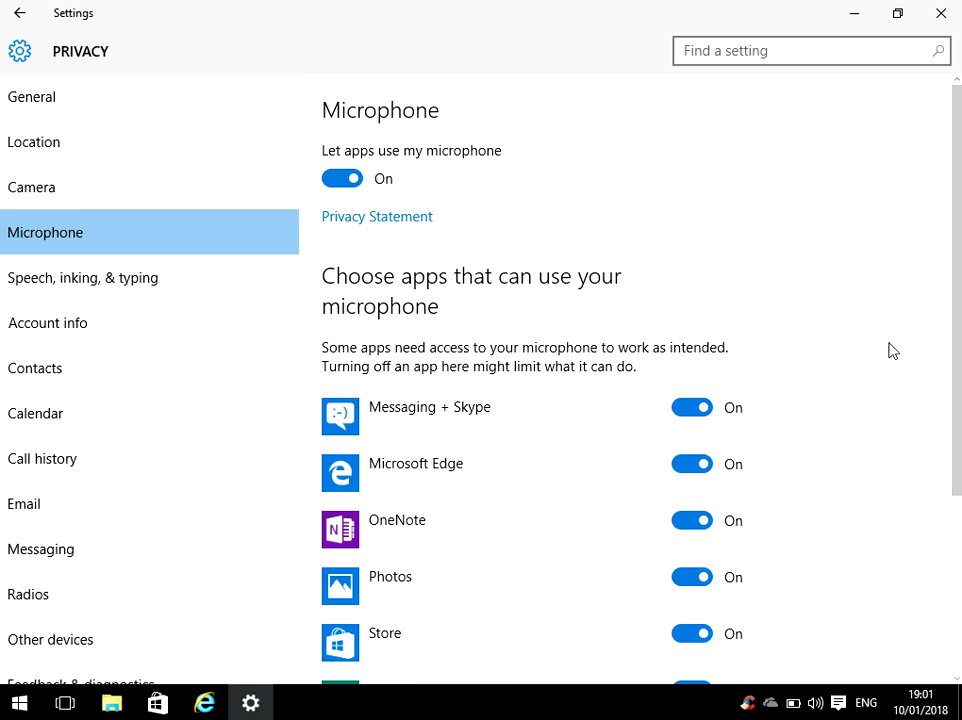
{"action": "scroll", "coordinate": [956, 228], "scroll_direction": "down", "scroll_amount": 3}
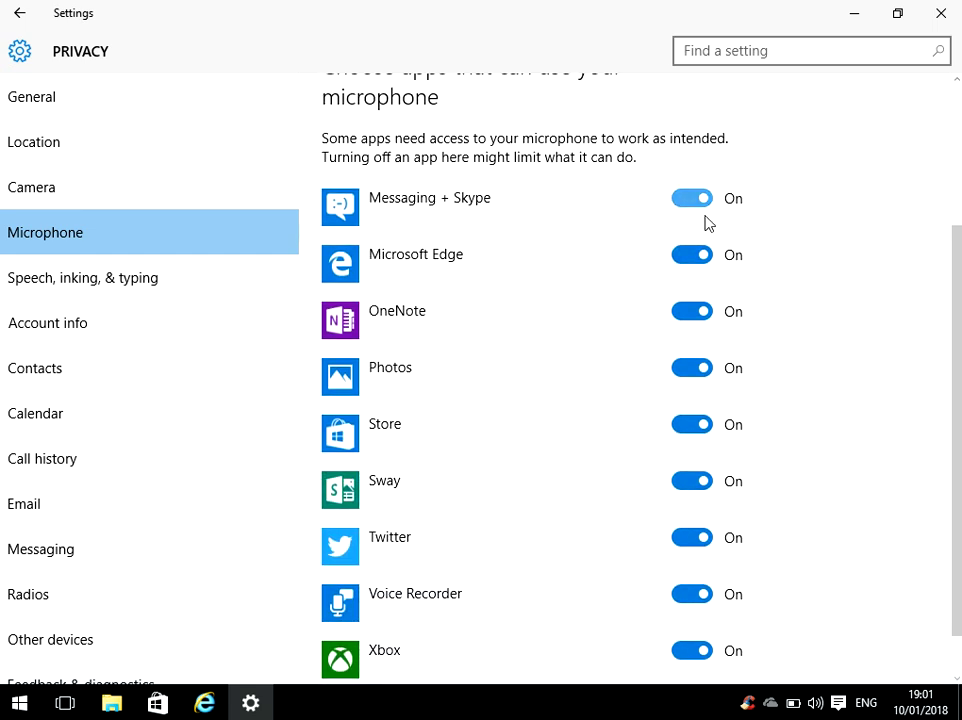
{"action": "left_click", "coordinate": [695, 202]}
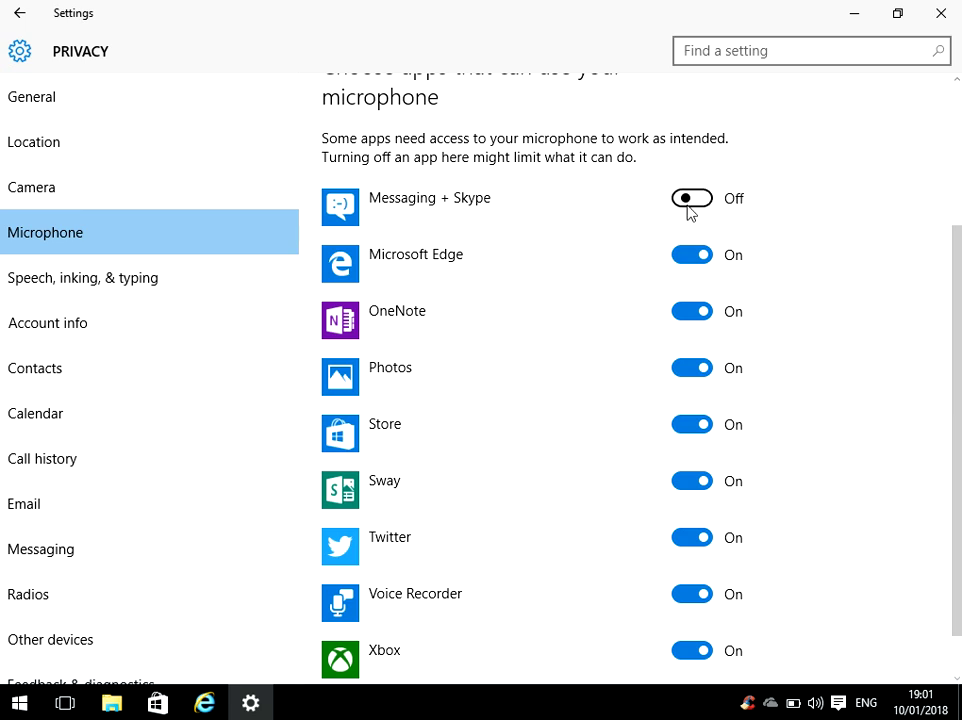
{"action": "left_click", "coordinate": [698, 262]}
{"action": "left_click", "coordinate": [712, 372]}
{"action": "left_click", "coordinate": [702, 432]}
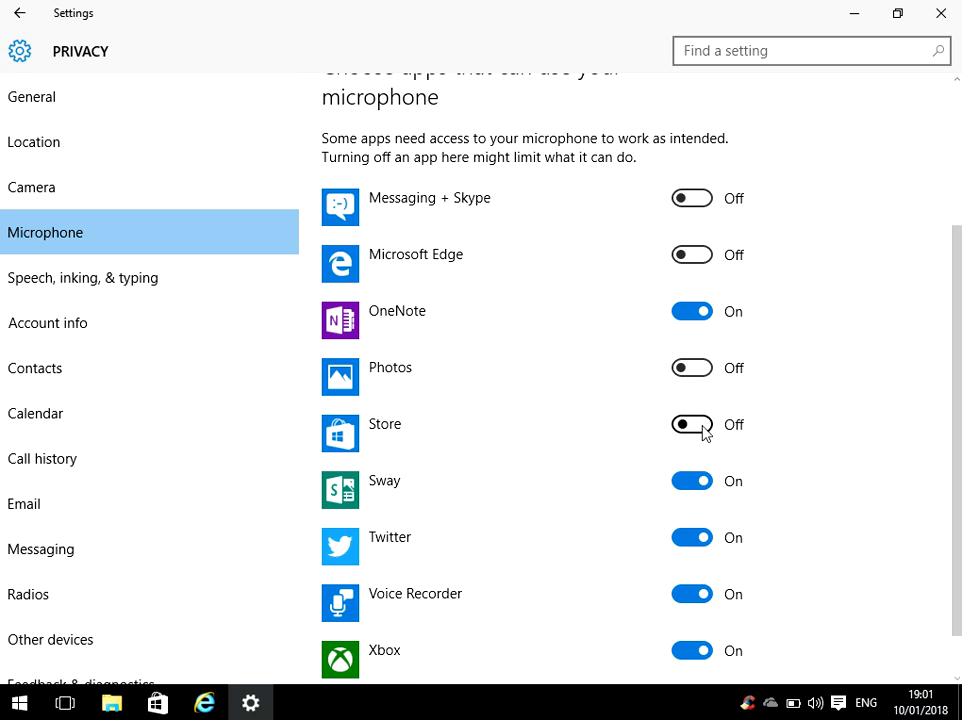
{"action": "left_click", "coordinate": [702, 488]}
Turn off microphone use for all apps and recheck the Camera and Microphone privacy settings.
{"action": "scroll", "coordinate": [938, 208], "scroll_direction": "up", "scroll_amount": 3}
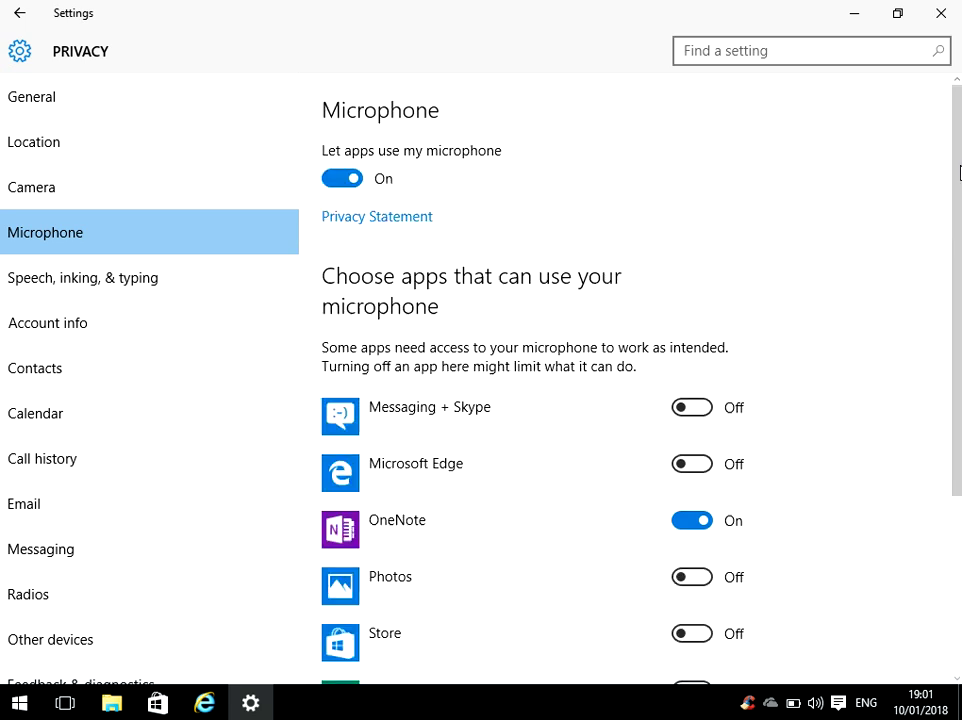
{"action": "left_click", "coordinate": [348, 183]}
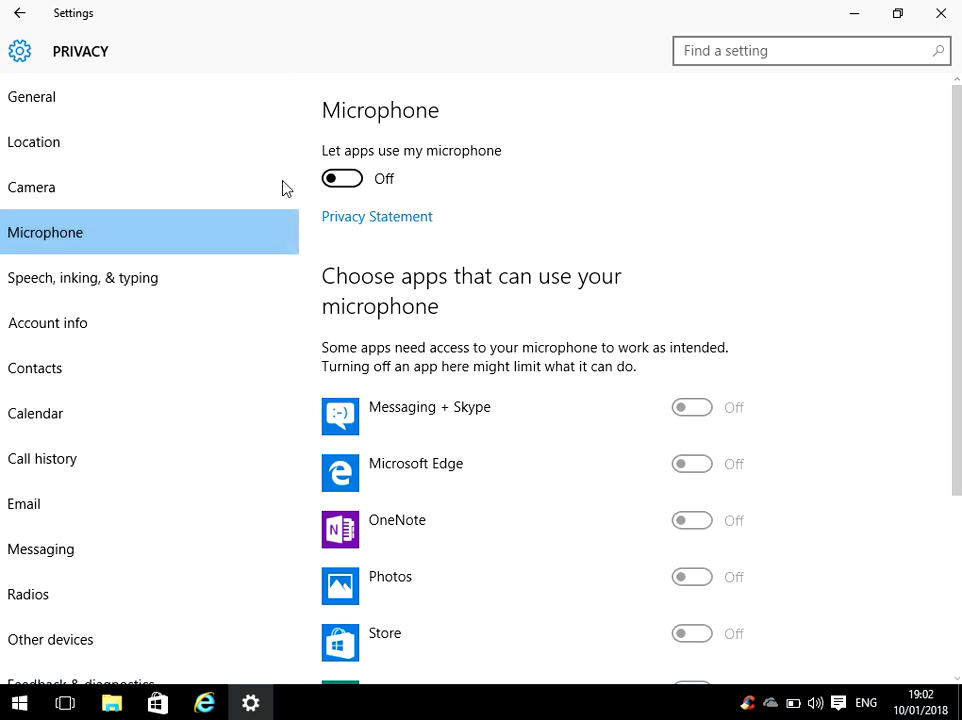
{"action": "left_click", "coordinate": [200, 187]}
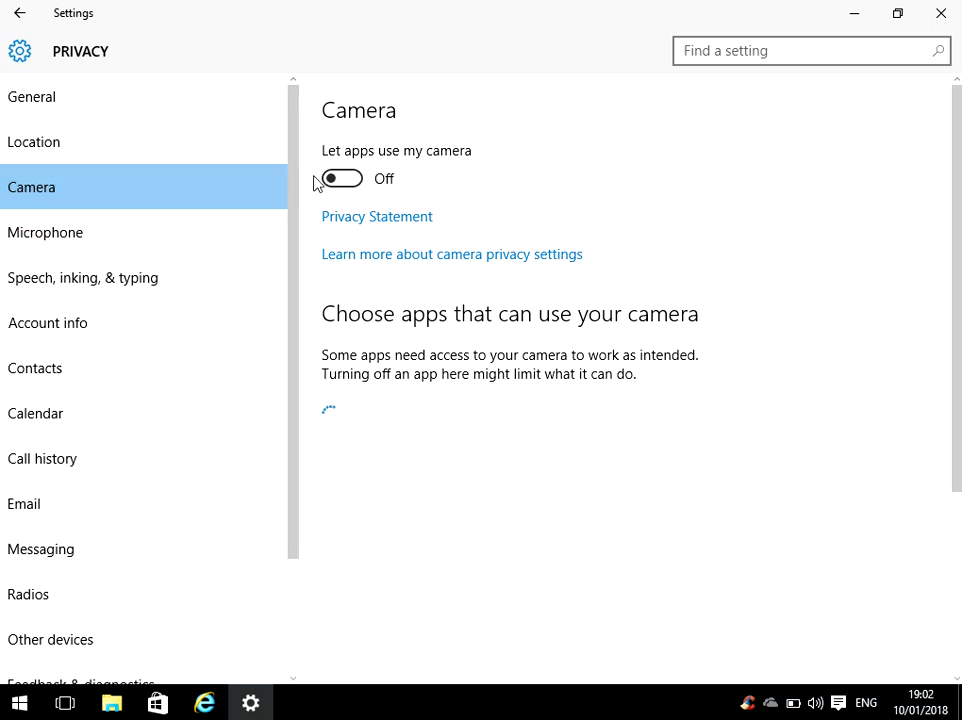
{"action": "left_click", "coordinate": [217, 247]}
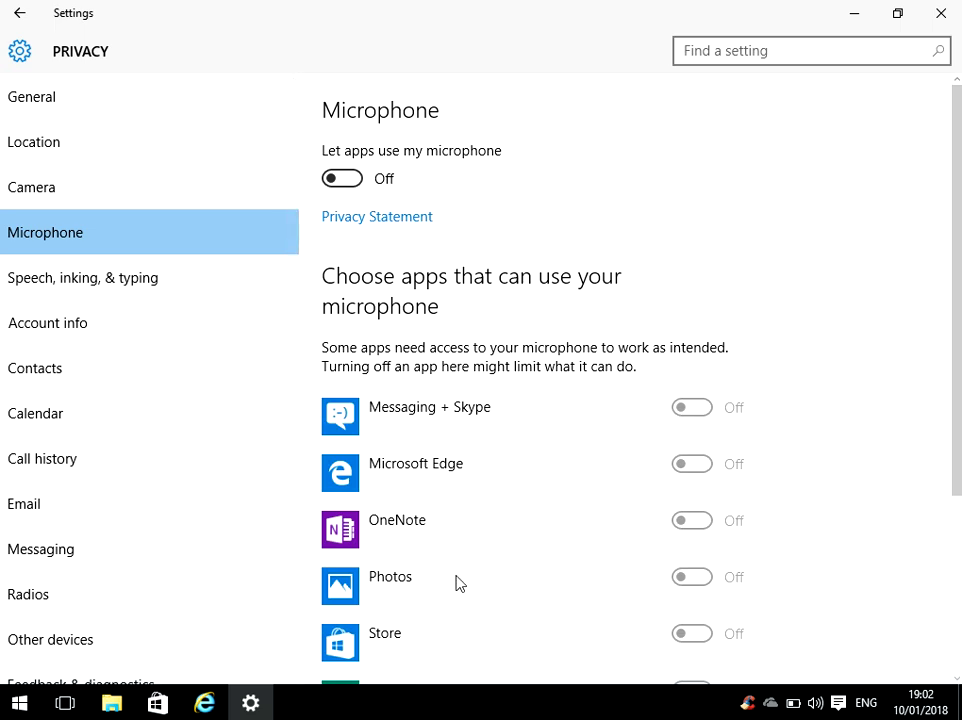
View the speech, inking and typing settings, and turn off app access to the name, picture and other account info.
{"action": "left_click", "coordinate": [192, 290]}
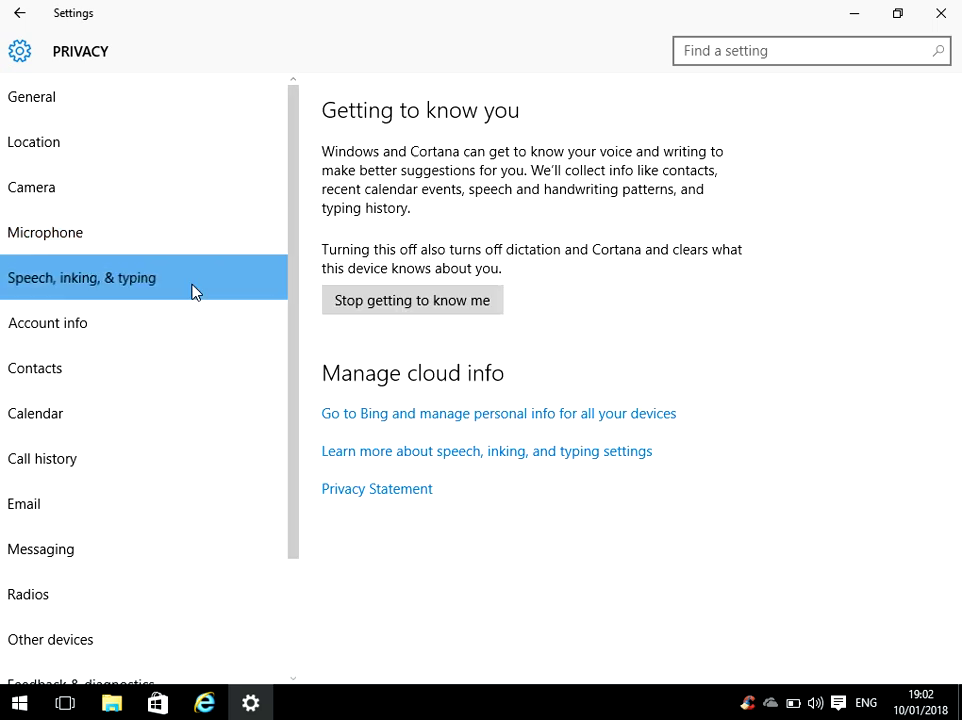
{"action": "left_click", "coordinate": [150, 326]}
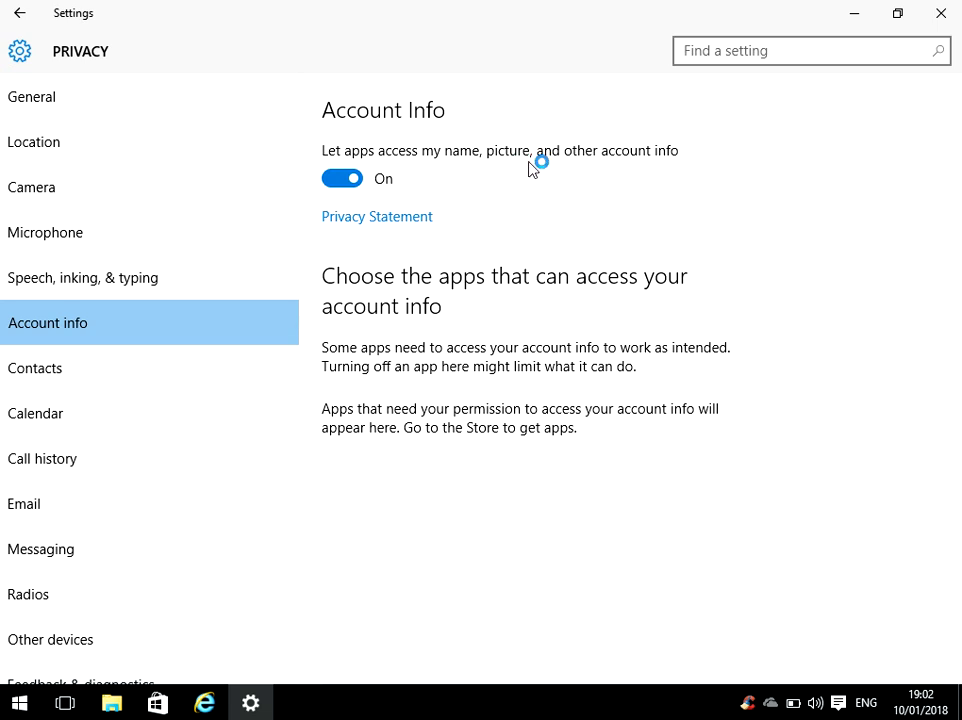
{"action": "left_click", "coordinate": [350, 181]}
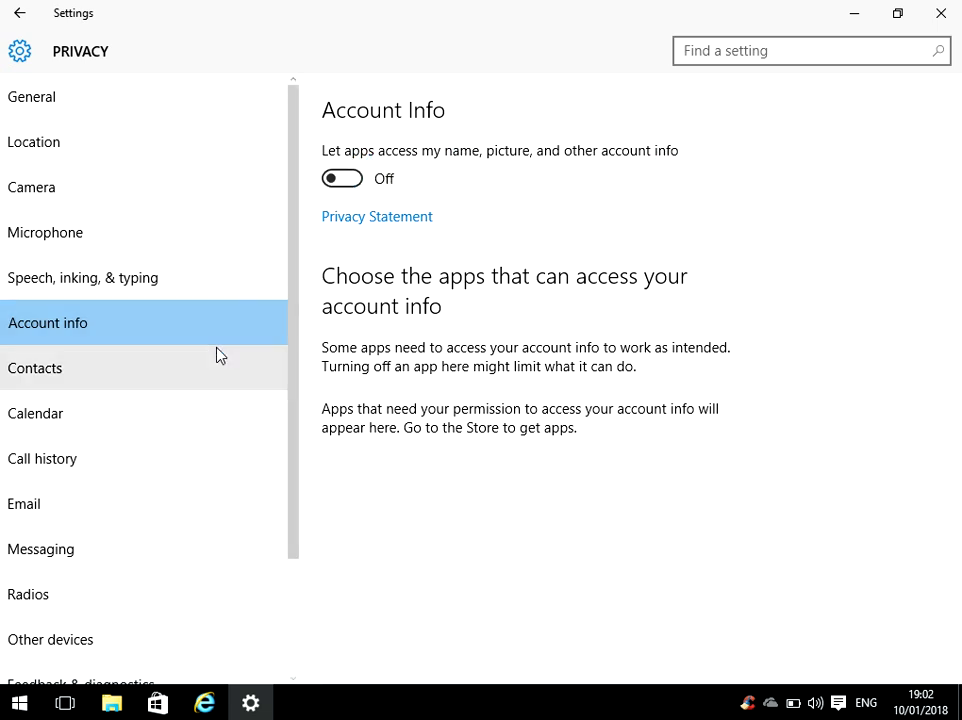
Review which apps can access contacts and the calendar, and look over the remaining privacy categories.
{"action": "left_click", "coordinate": [132, 380]}
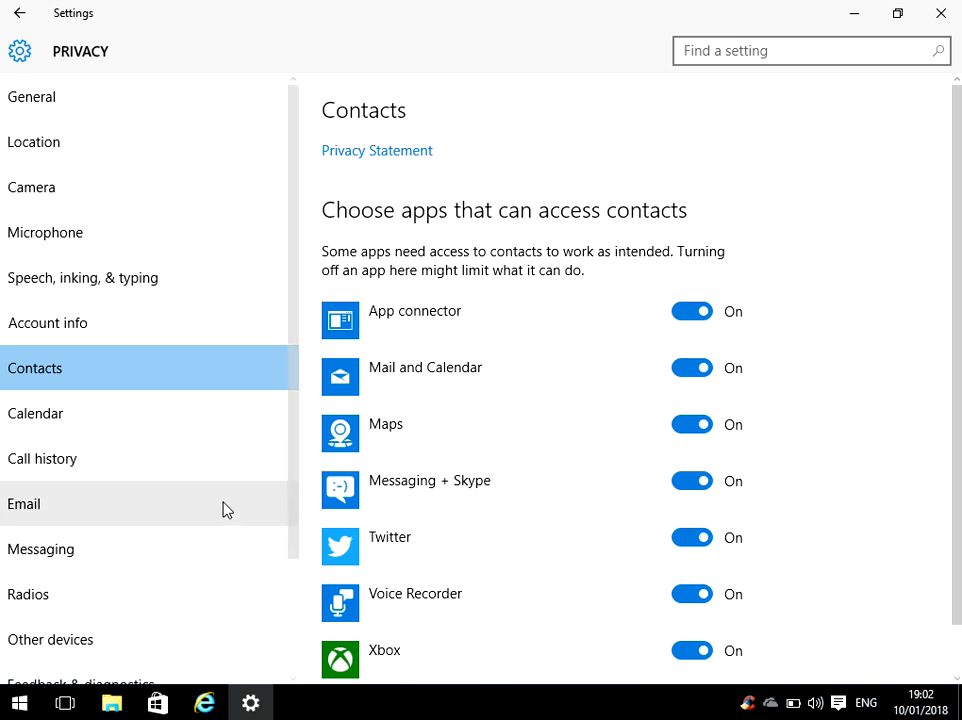
{"action": "left_click", "coordinate": [165, 425]}
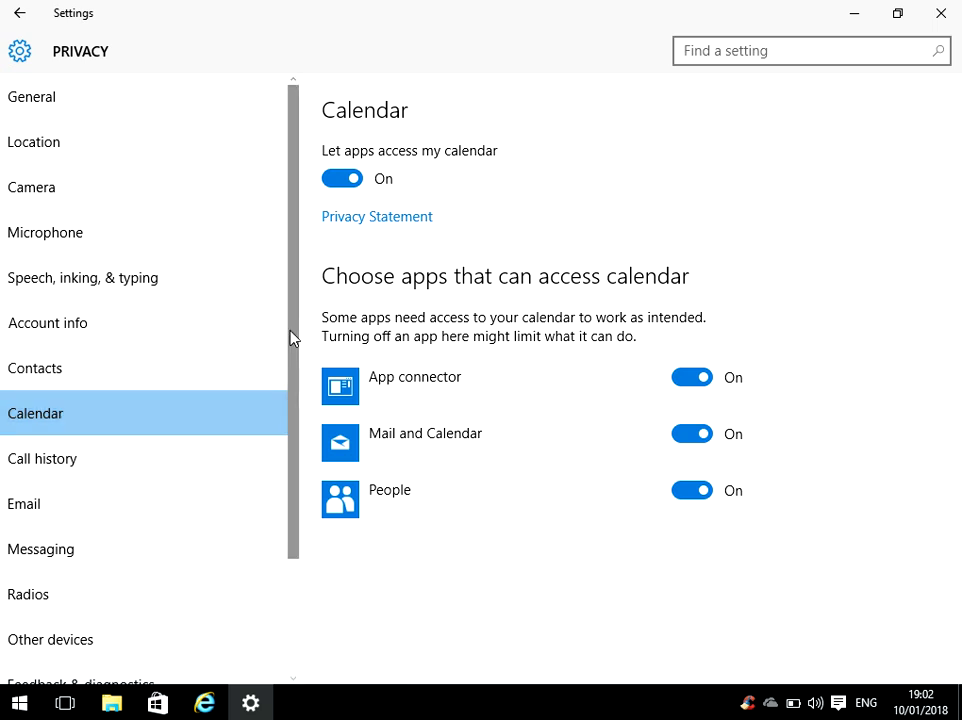
{"action": "left_click_drag", "start_coordinate": [294, 337], "coordinate": [294, 492]}
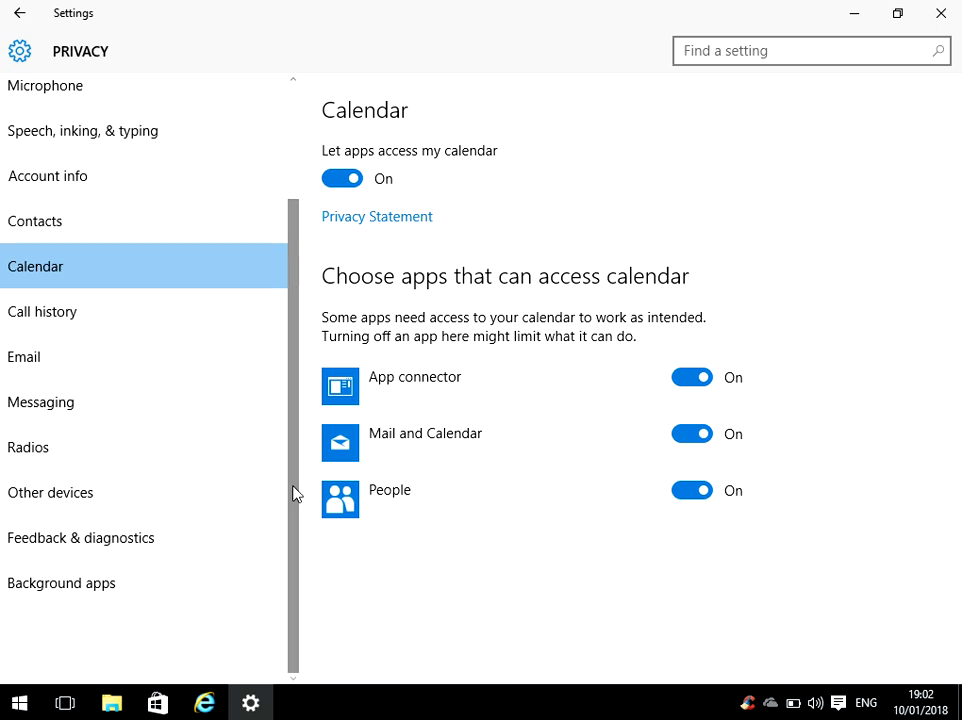